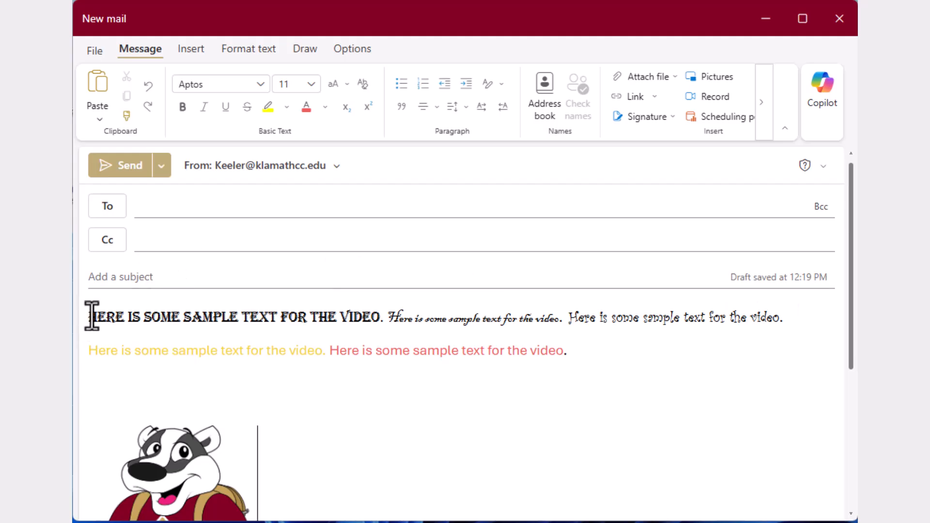
- Change the font of the first line of sample text in the message body to Aptos
left_click_drag(89, 318, 793, 327)
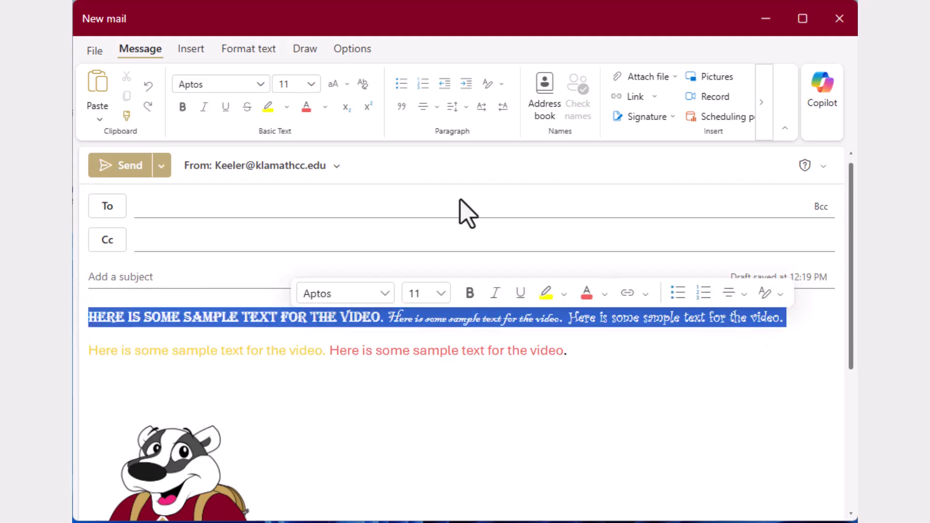
left_click(260, 85)
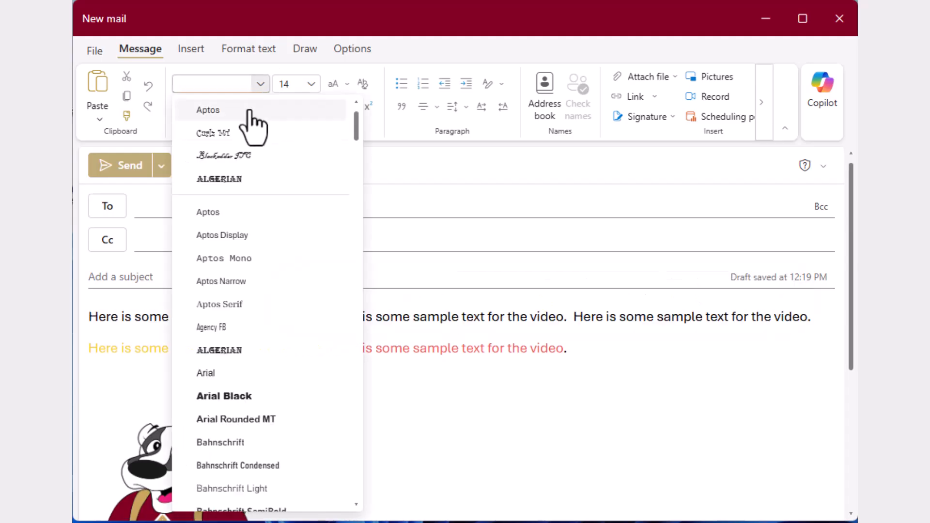
left_click(257, 110)
left_click(477, 439)
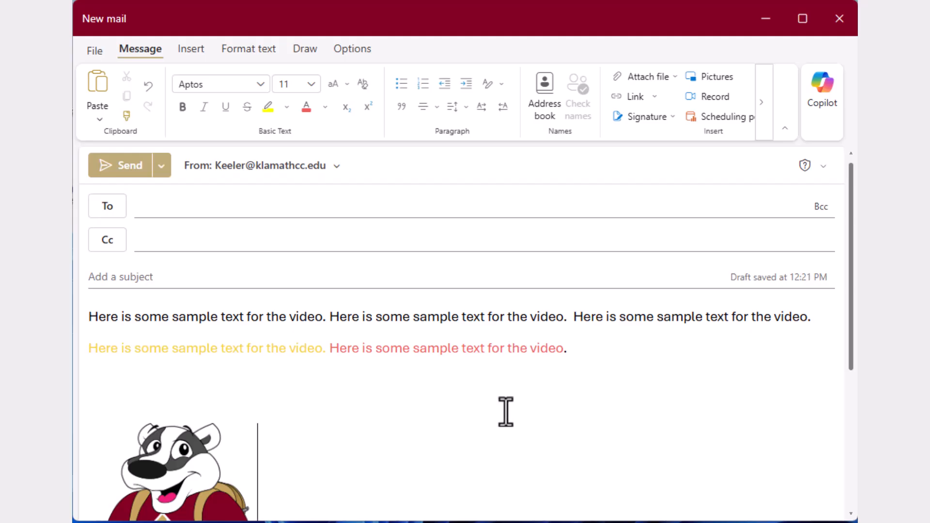
- Make the yellow and red second line of sample text bold and underlined, with a black font color
left_click(606, 349)
left_click_drag(607, 348, 83, 361)
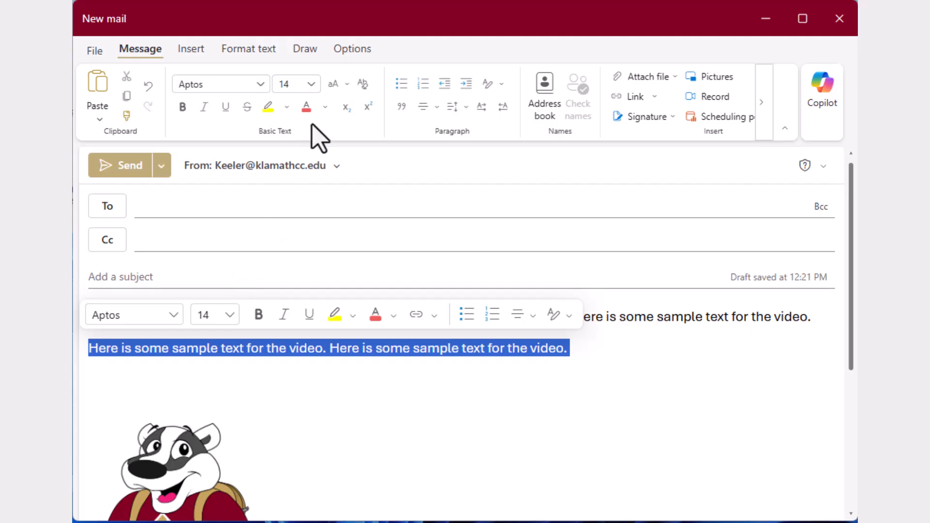
left_click(183, 106)
left_click(226, 108)
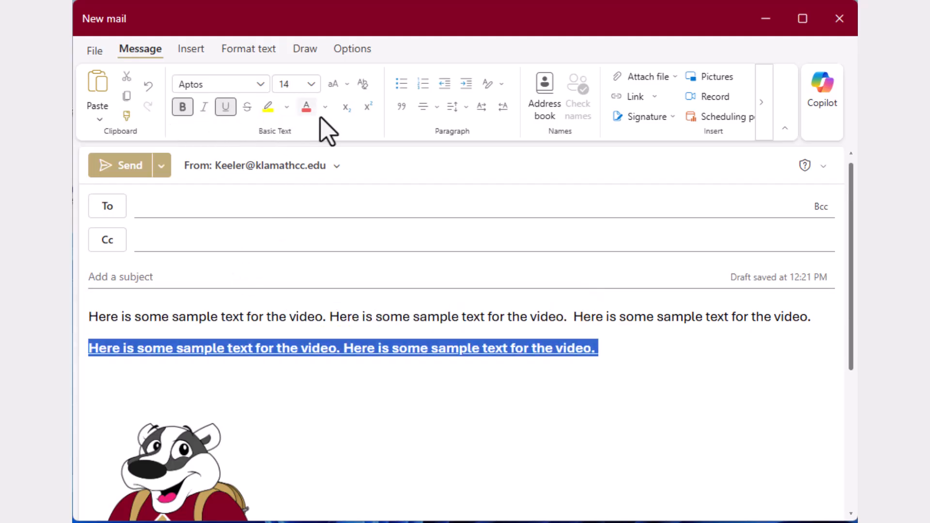
left_click(325, 107)
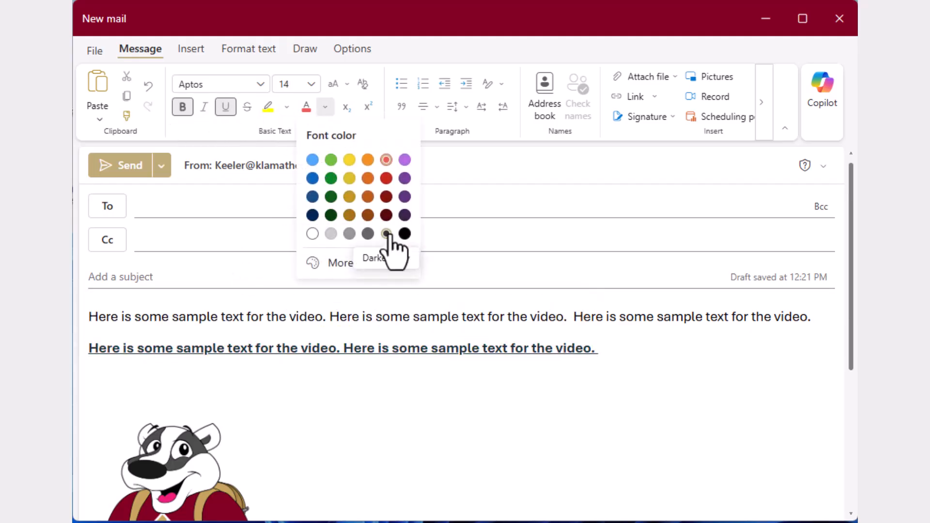
left_click(405, 234)
left_click(616, 355)
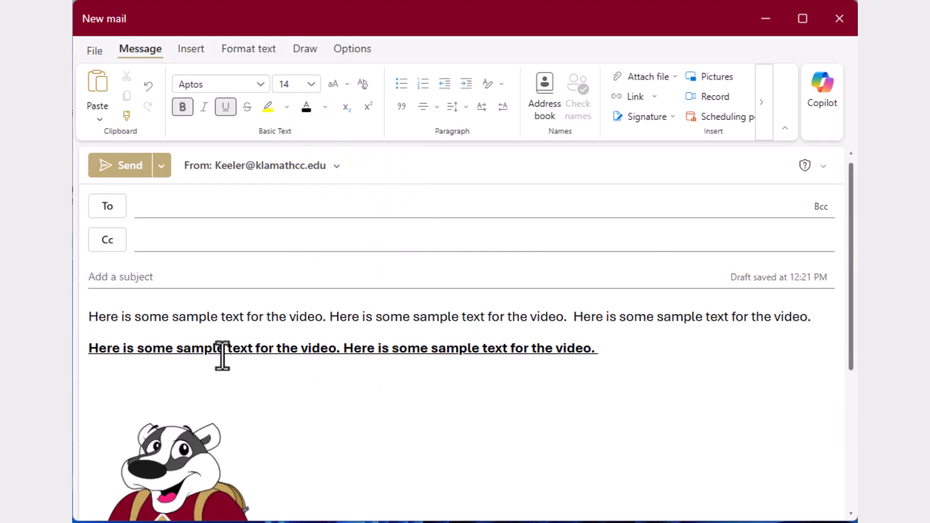
left_click(163, 388)
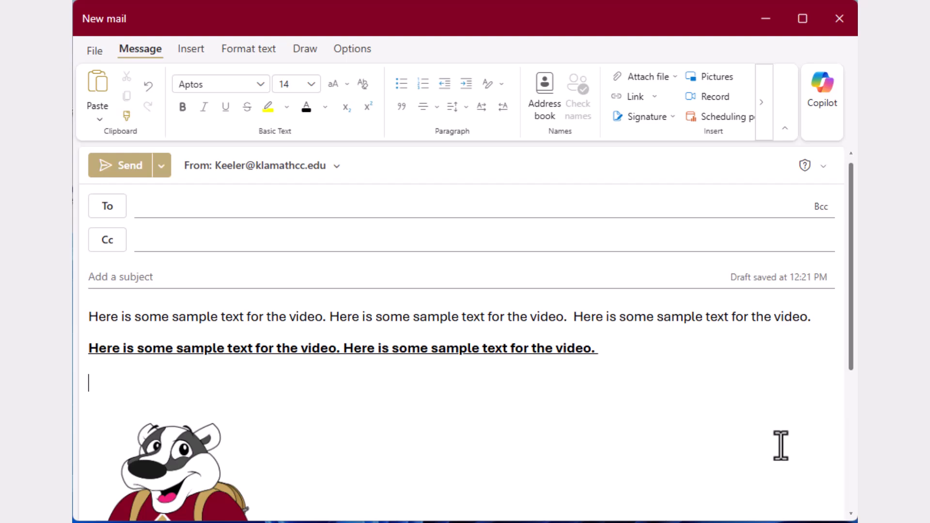
type("KLAMATH Community College | Homepage")
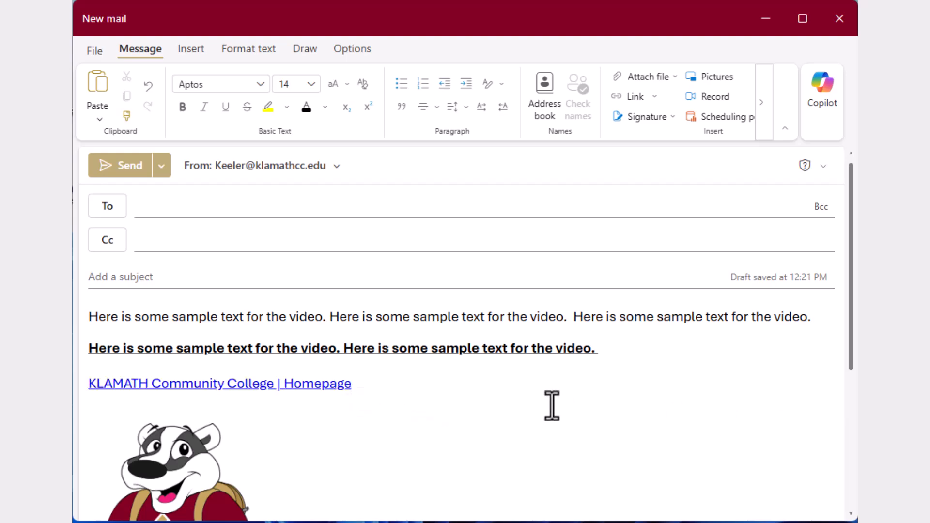
key("Return")
key("Return")
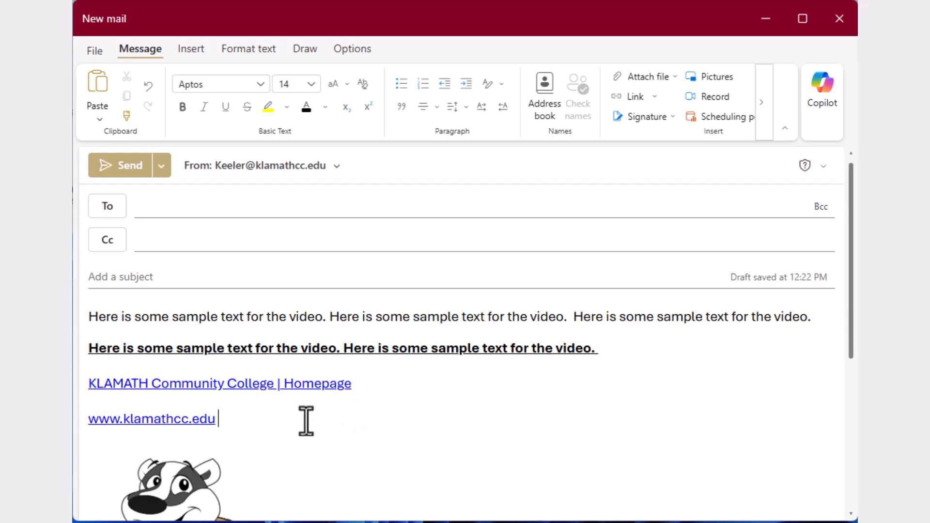
right_click(178, 420)
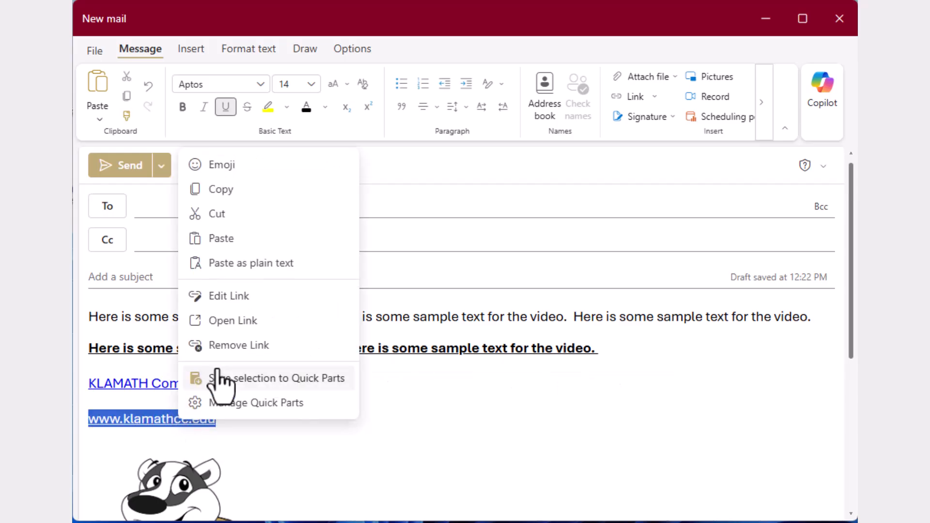
left_click(260, 297)
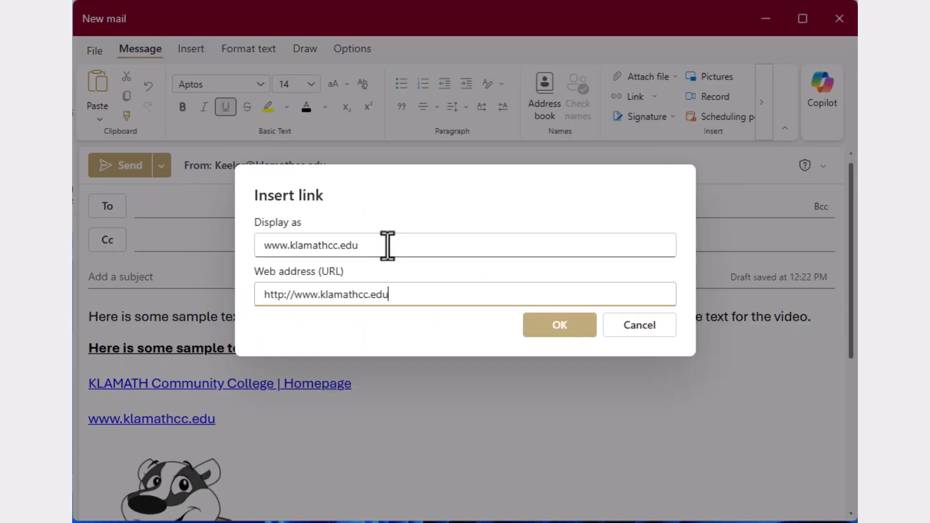
left_click_drag(387, 246, 255, 242)
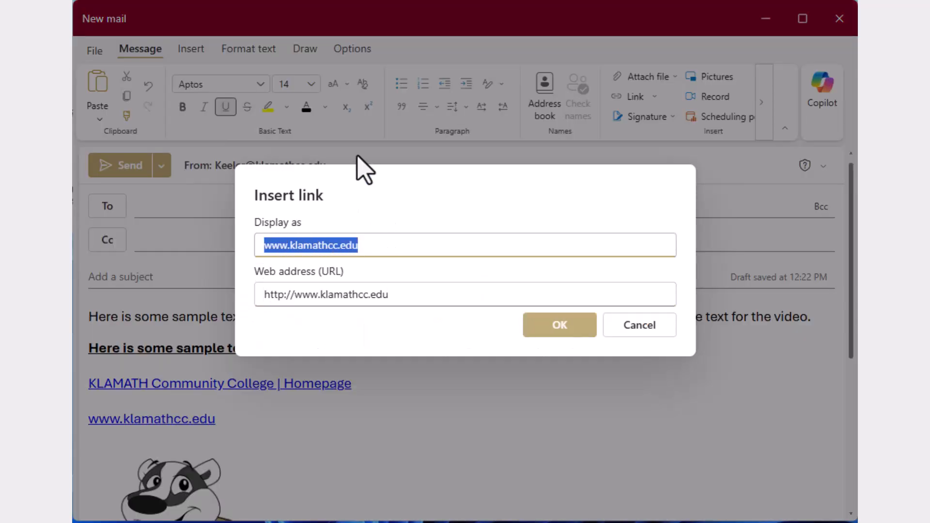
type("Klamath COmmunity College")
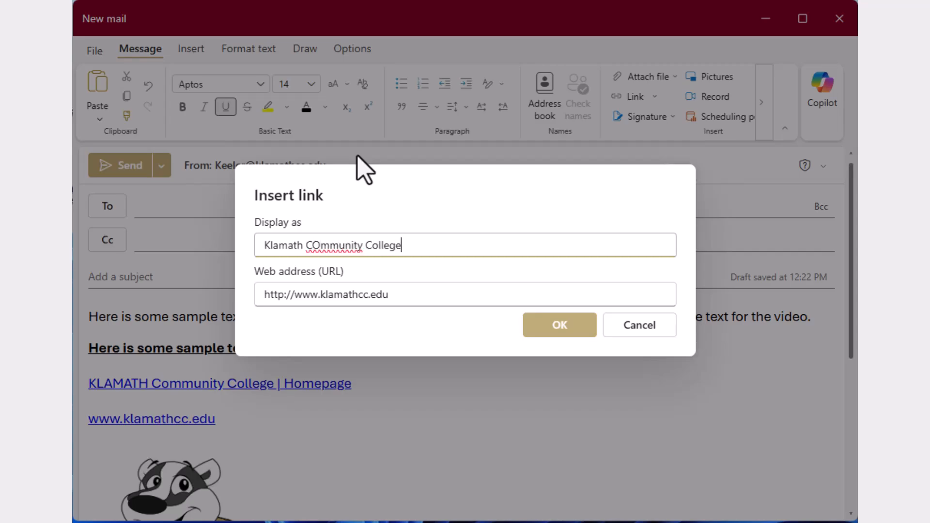
left_click(315, 245)
key("Delete")
type("o")
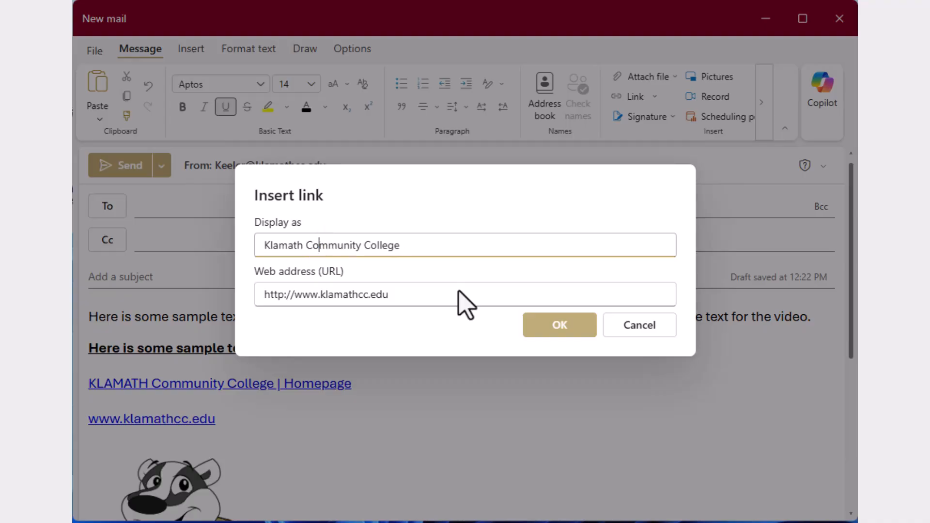
left_click(552, 330)
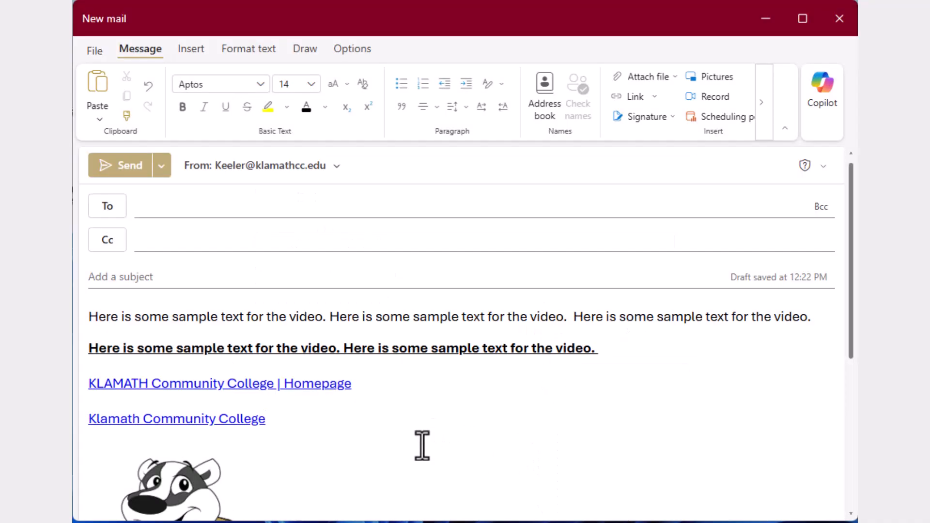
- Add the alternate text "Baxter the Badger" to the badger picture in the message body
scroll(415, 431, "down", 3)
scroll(416, 428, "down", 3)
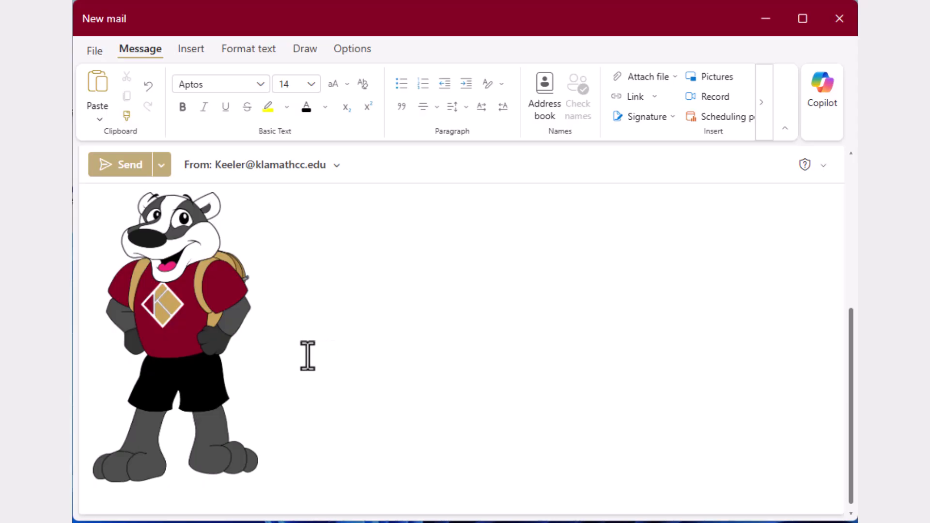
left_click(165, 345)
right_click(165, 344)
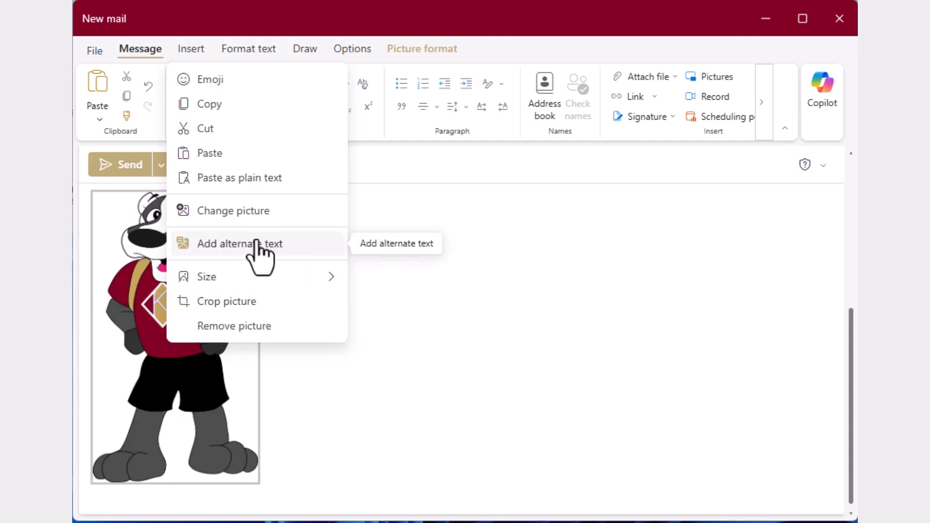
left_click(297, 250)
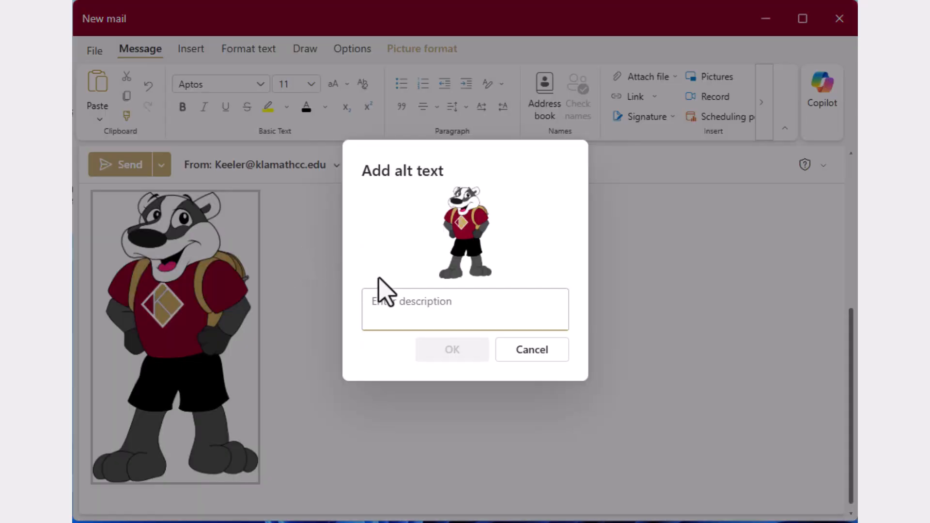
type("Ba")
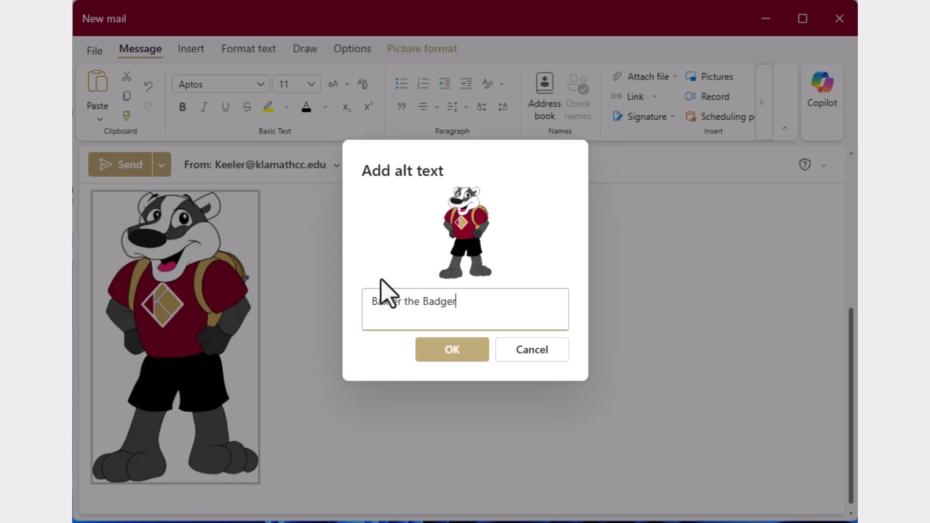
type("xter the Badger")
left_click(444, 351)
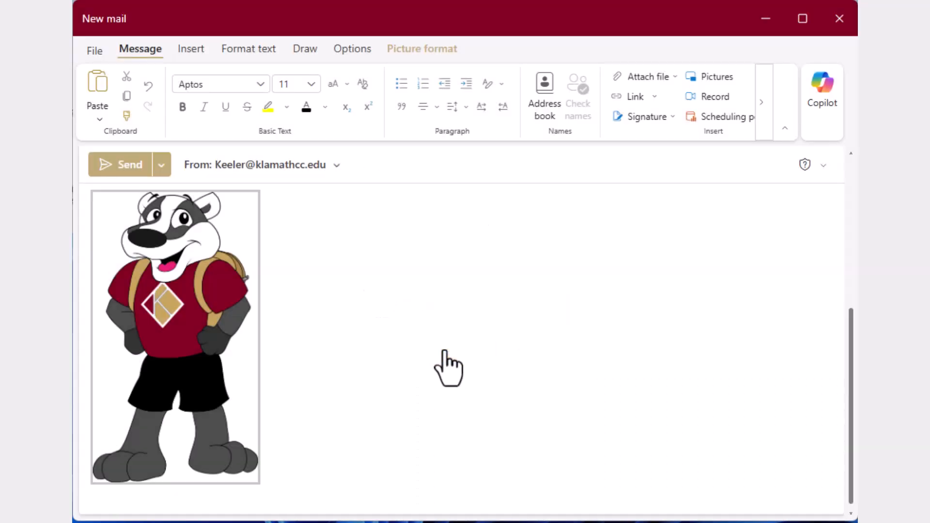